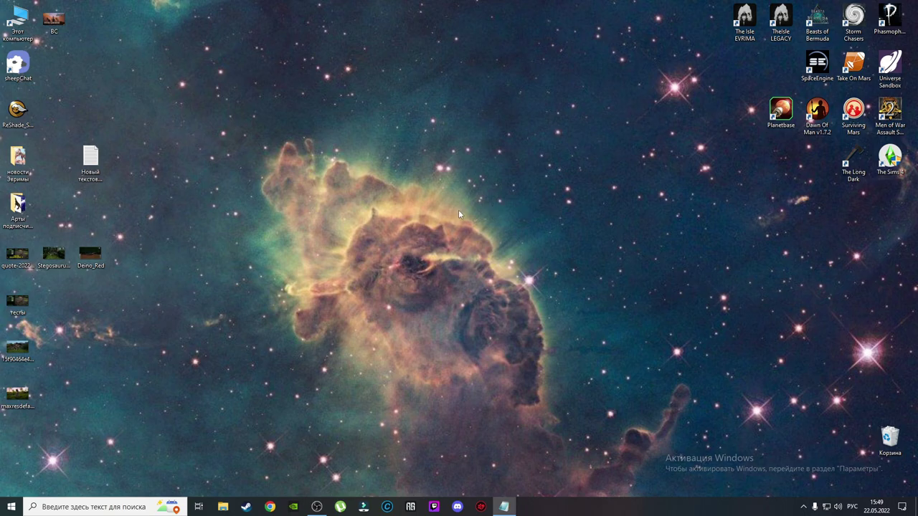
- Search Windows for %localappdata% and open the matching folder
key("alt+Tab")
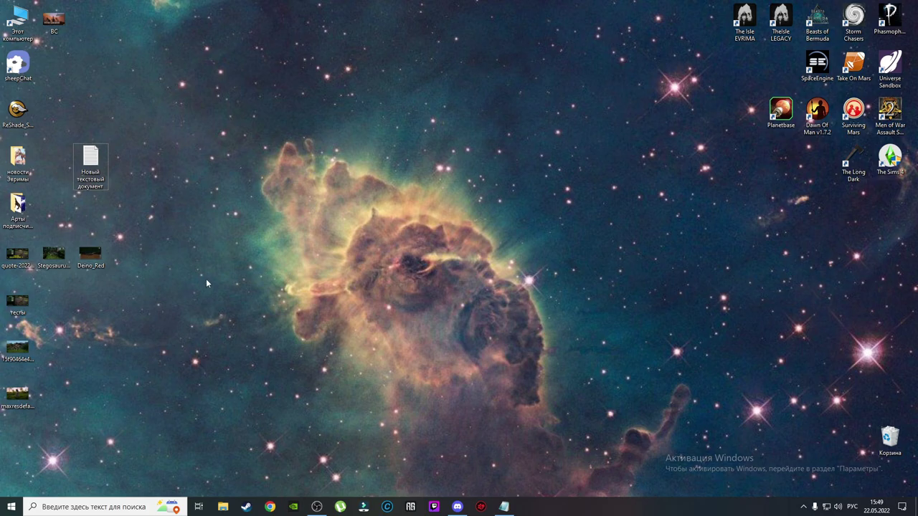
left_click(86, 506)
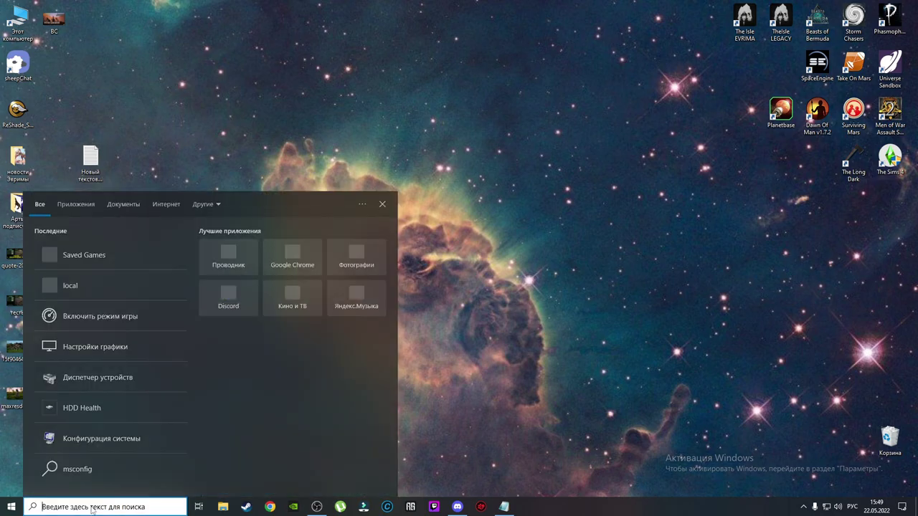
right_click(86, 506)
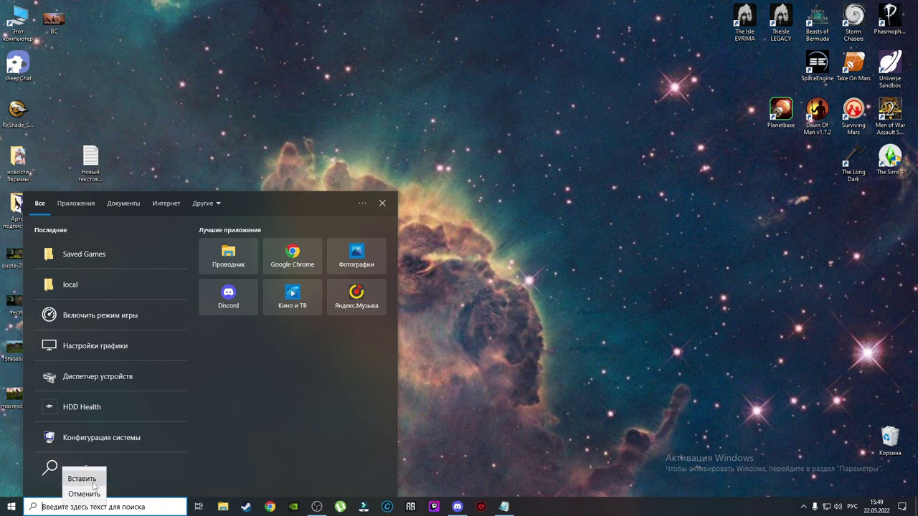
left_click(92, 480)
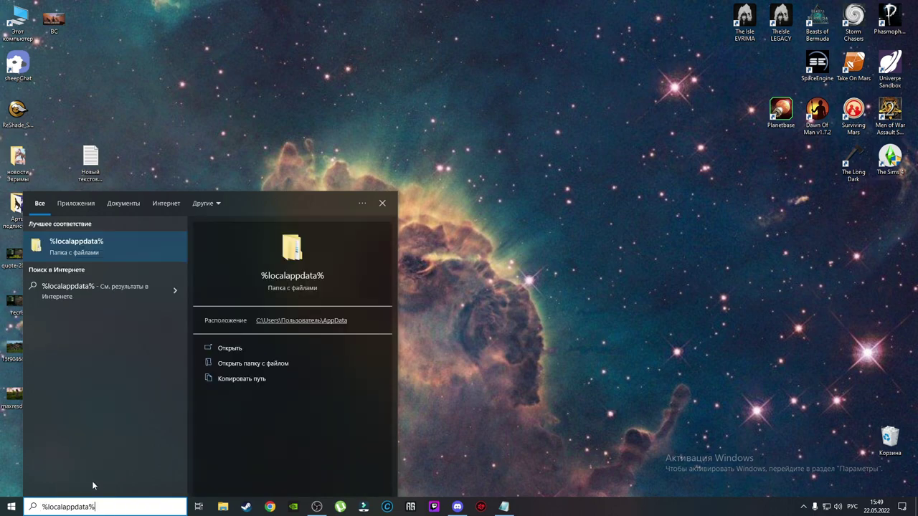
left_click(90, 248)
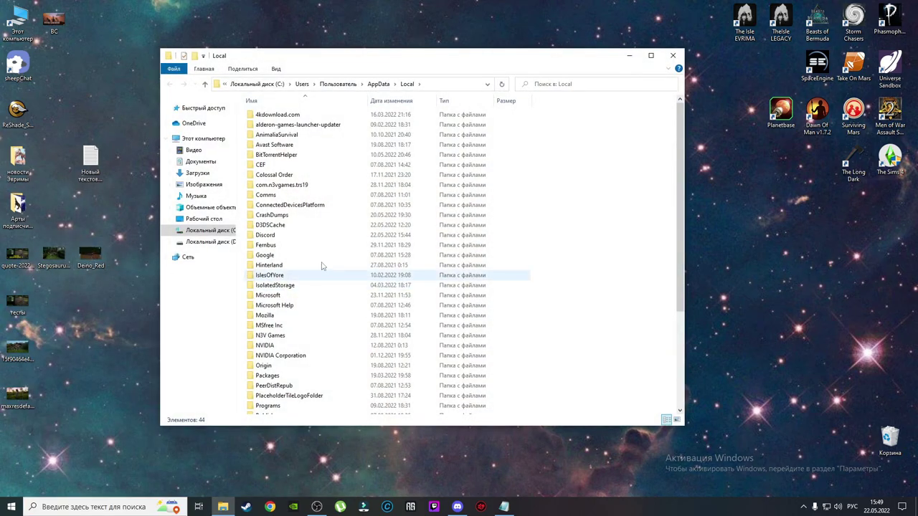
- Go to the TheIsle\Saved\Config\WindowsClient folder inside Local
scroll(367, 188, "down", 4)
scroll(336, 223, "down", 1)
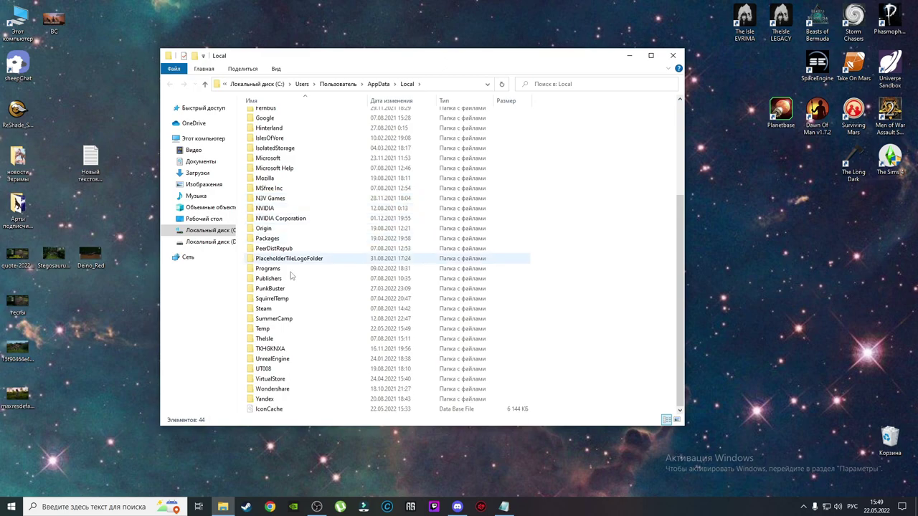
double_click(275, 341)
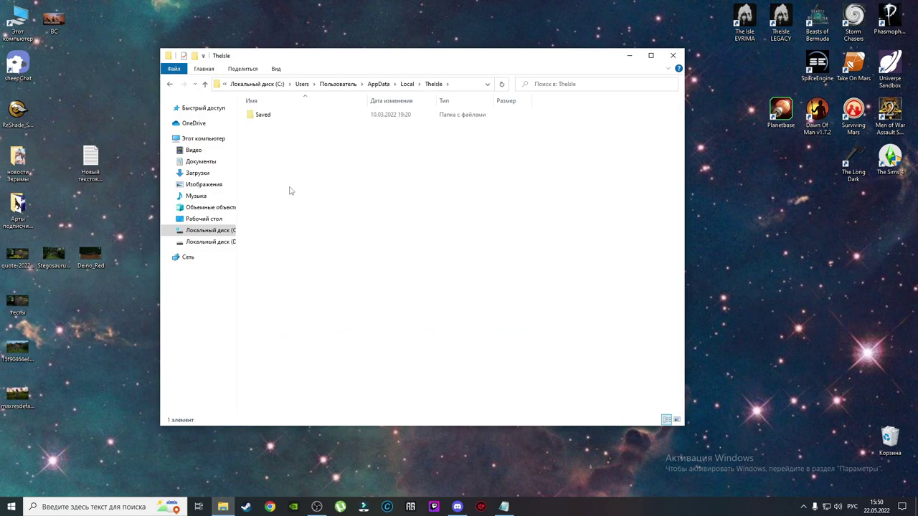
double_click(274, 116)
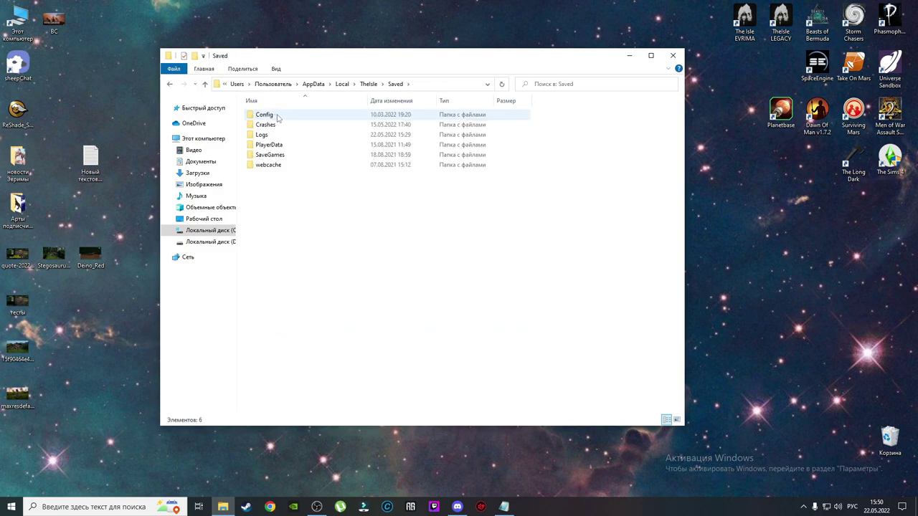
double_click(276, 117)
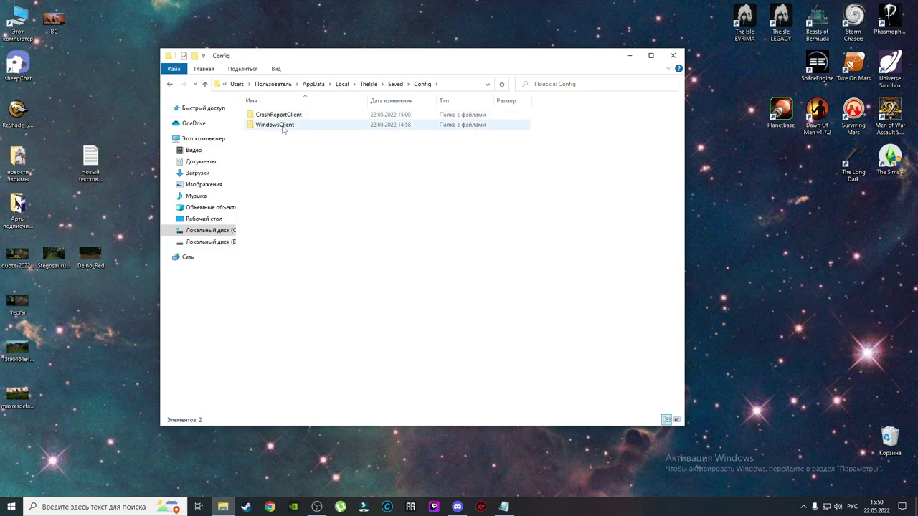
double_click(281, 125)
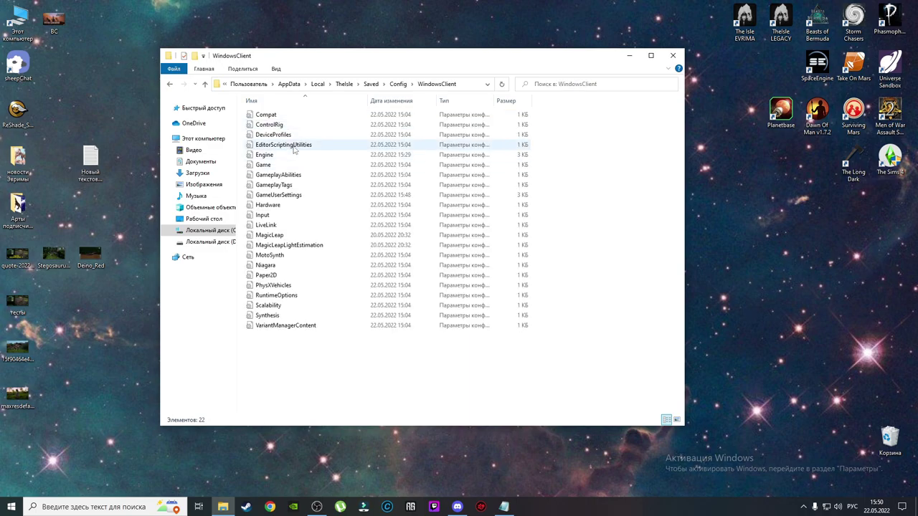
- Set the read-only attribute on the GameUserSettings file and apply it
left_click(283, 199)
right_click(281, 198)
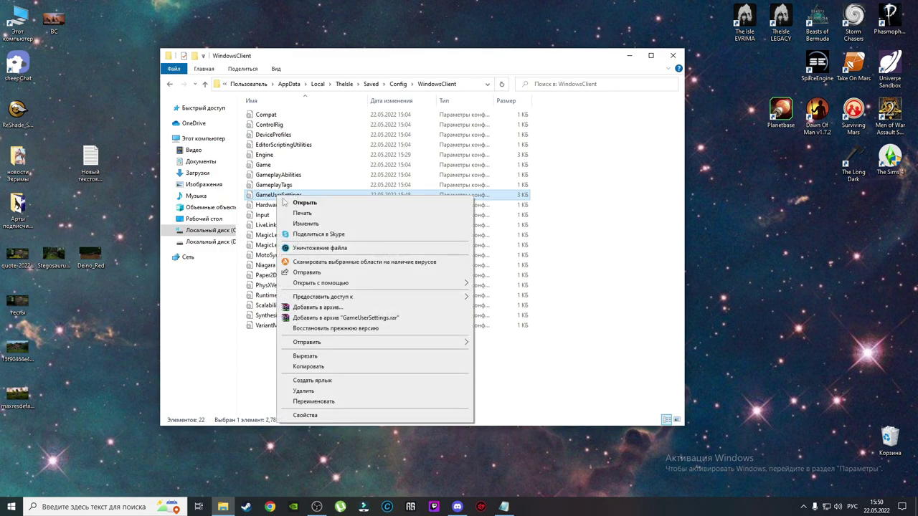
left_click(304, 415)
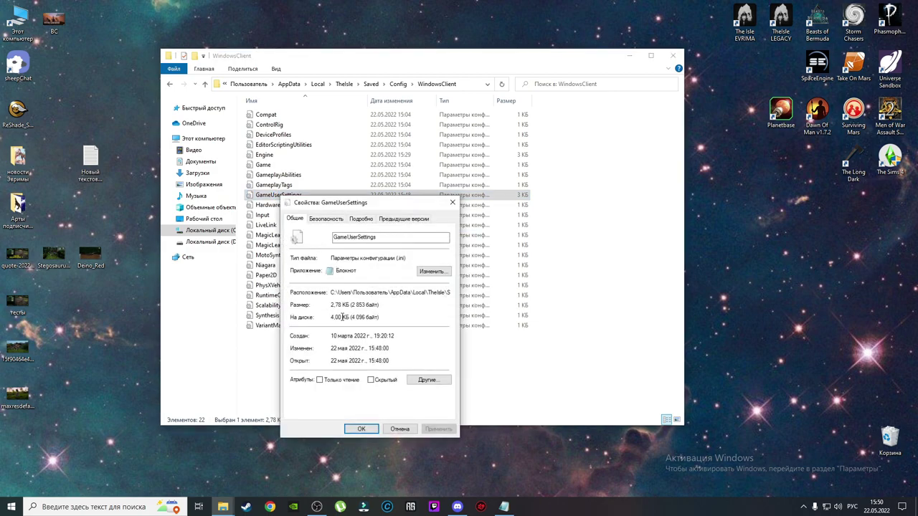
left_click(320, 382)
left_click(361, 429)
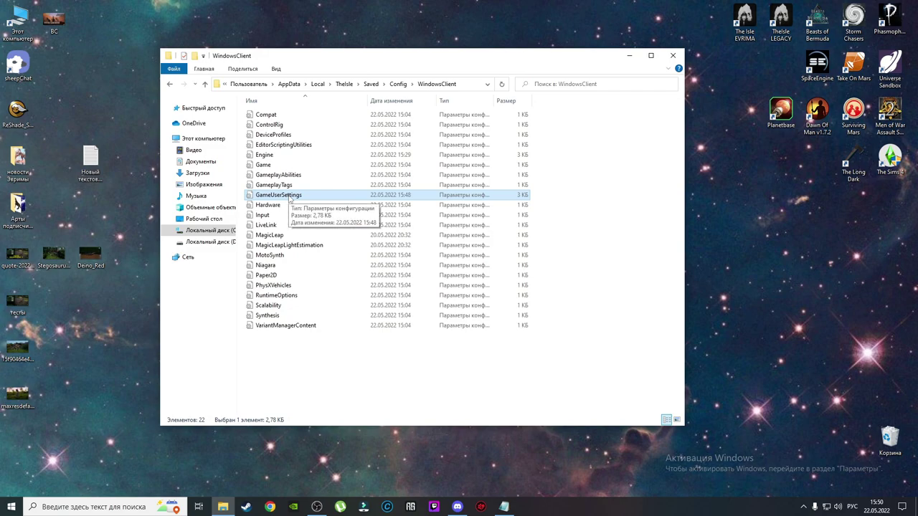
- Open the GameUserSettings file in Notepad and find its [ScalabilityGroups] section
double_click(290, 195)
left_click_drag(348, 155, 499, 99)
scroll(399, 228, "down", 3)
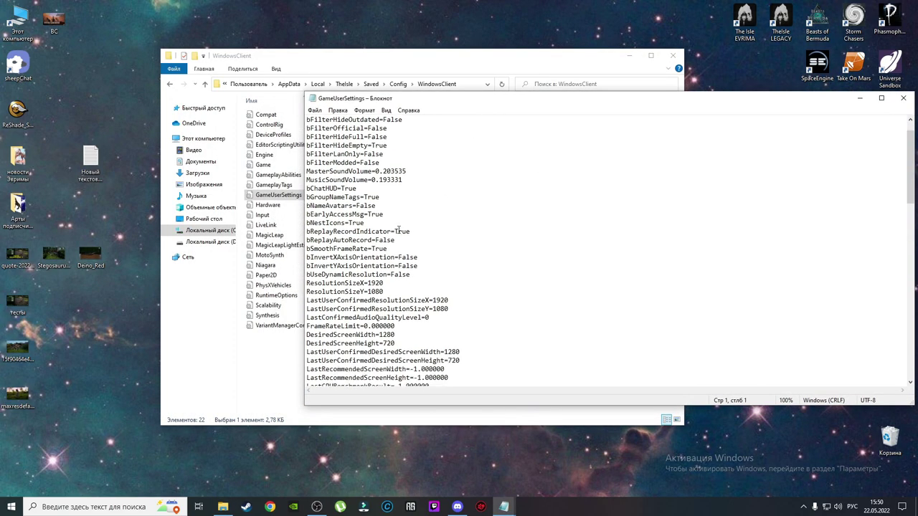
scroll(390, 226, "down", 7)
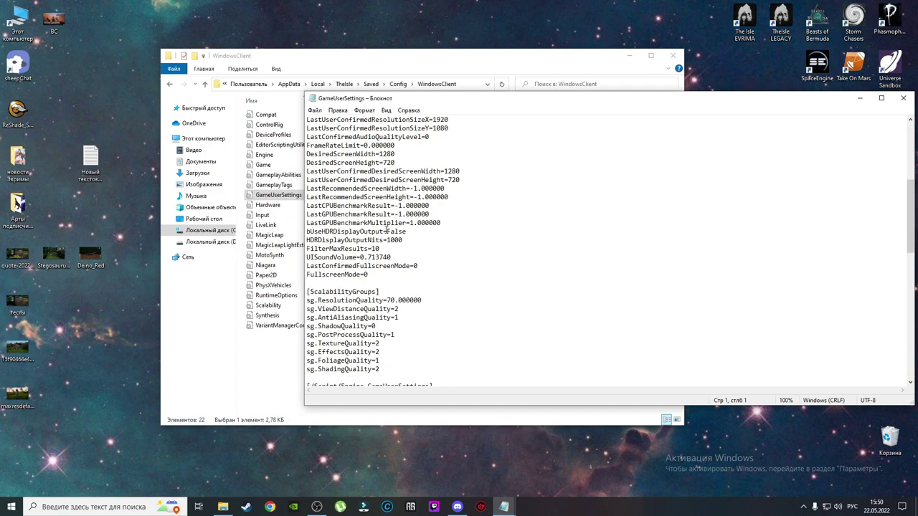
scroll(375, 204, "down", 1)
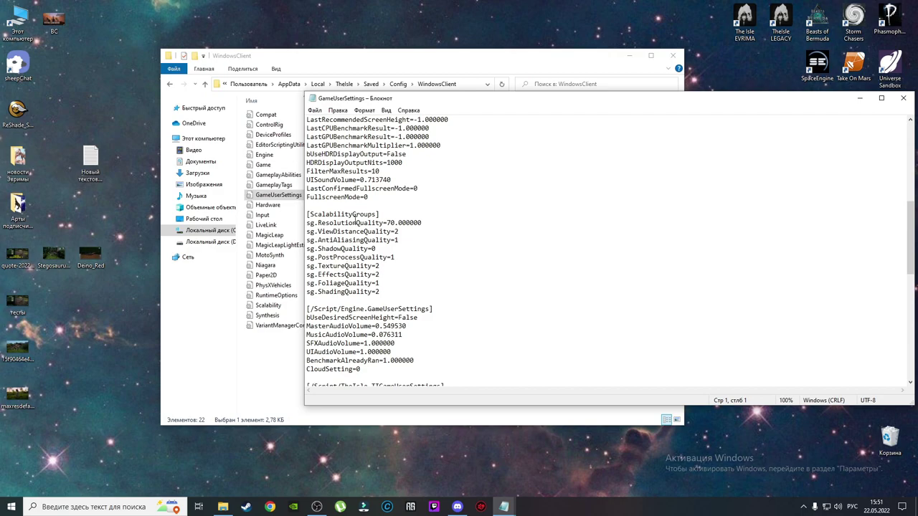
scroll(355, 218, "up", 2)
- Under [ScalabilityGroups], set sg.ViewDistanceQuality to 0 and sg.AntiAliasingQuality to 3
left_click(314, 256)
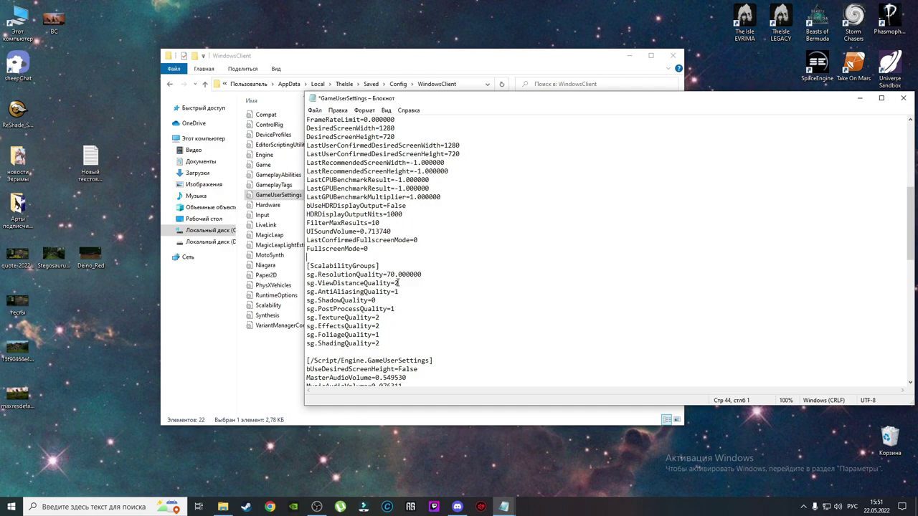
type("-")
left_click(399, 282)
key("BackSpace")
type("0")
left_click(400, 291)
key("BackSpace")
type("3")
- Set sg.ShadowQuality to 3 and sg.PostProcessQuality to 0
left_click(376, 300)
key("BackSpace")
type("3")
key("BackSpace")
type(")")
key("BackSpace")
type("0")
- Set sg.TextureQuality and sg.EffectsQuality to 0
left_click(381, 317)
key("BackSpace")
type("0")
left_click(382, 326)
key("BackSpace")
type("0")
- Set sg.FoliageQuality and sg.ShadingQuality to 0
left_click(381, 335)
key("BackSpace")
type("0")
left_click(380, 344)
key("BackSpace")
type("0")
left_click_drag(386, 99, 317, 97)
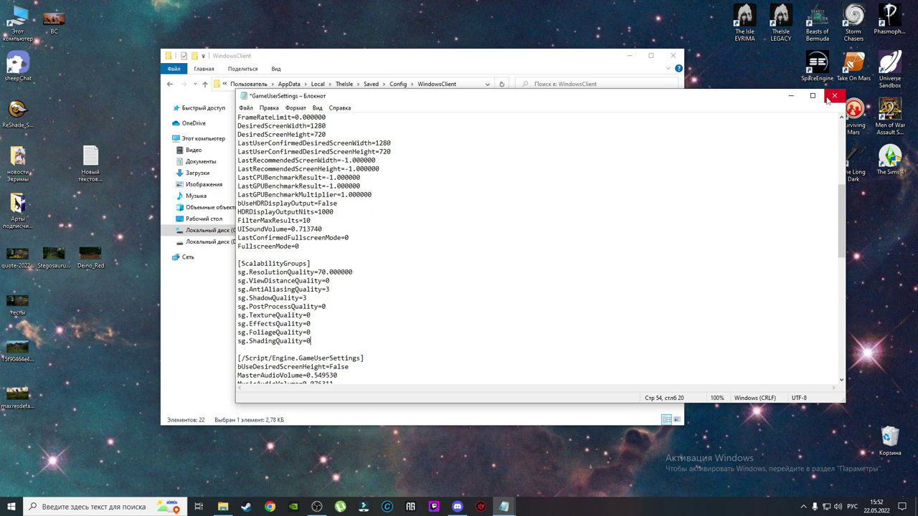
left_click_drag(533, 104, 641, 108)
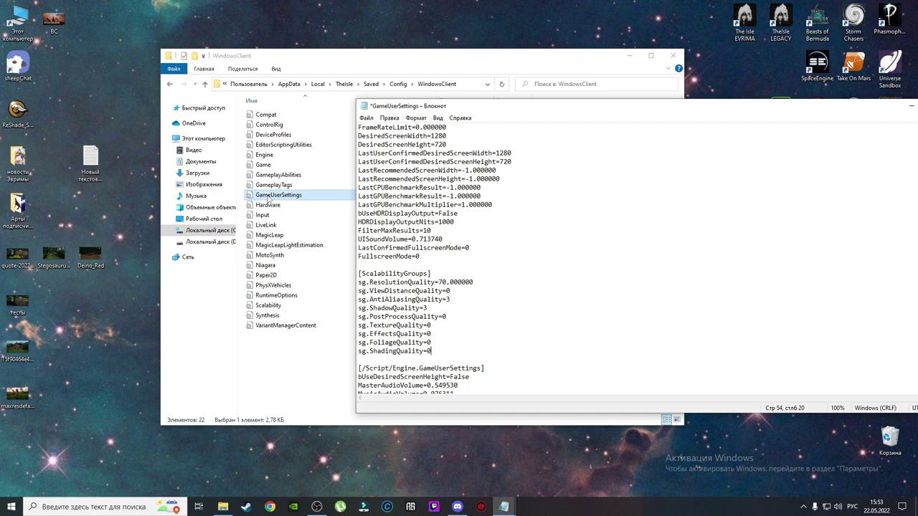
left_click_drag(465, 107, 377, 107)
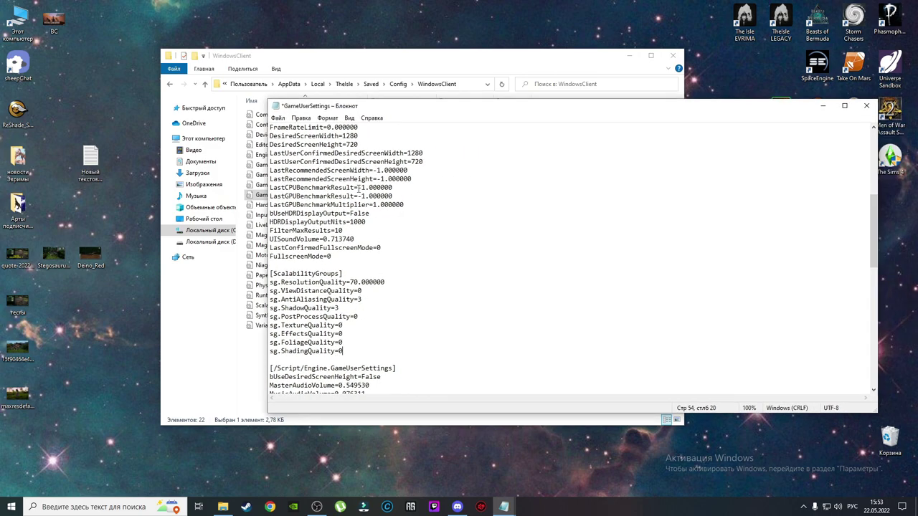
- Clear the read-only attribute of the GameUserSettings file in its properties and apply the change
left_click_drag(387, 108, 505, 161)
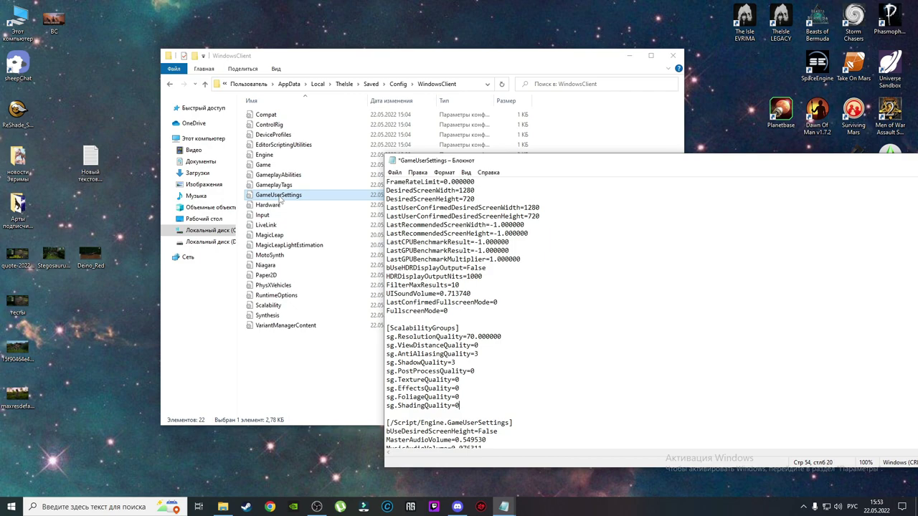
left_click(277, 200)
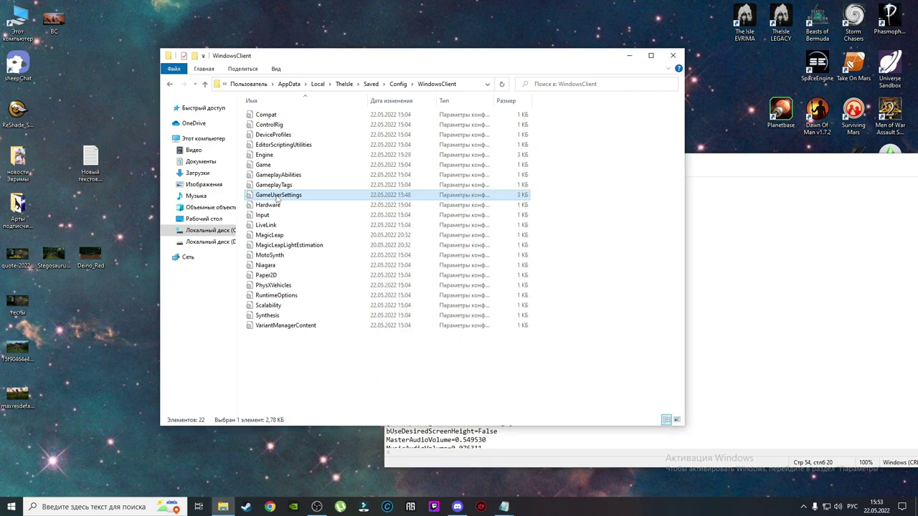
right_click(277, 200)
right_click(256, 198)
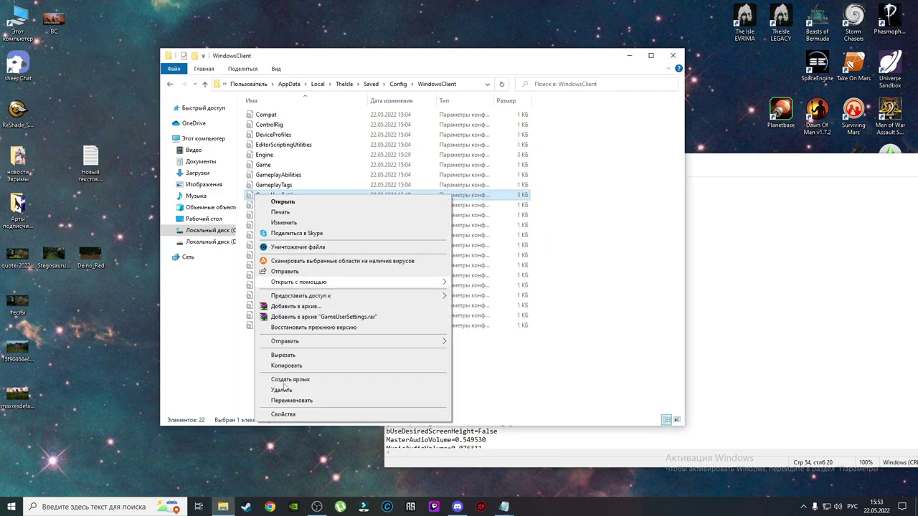
left_click(287, 416)
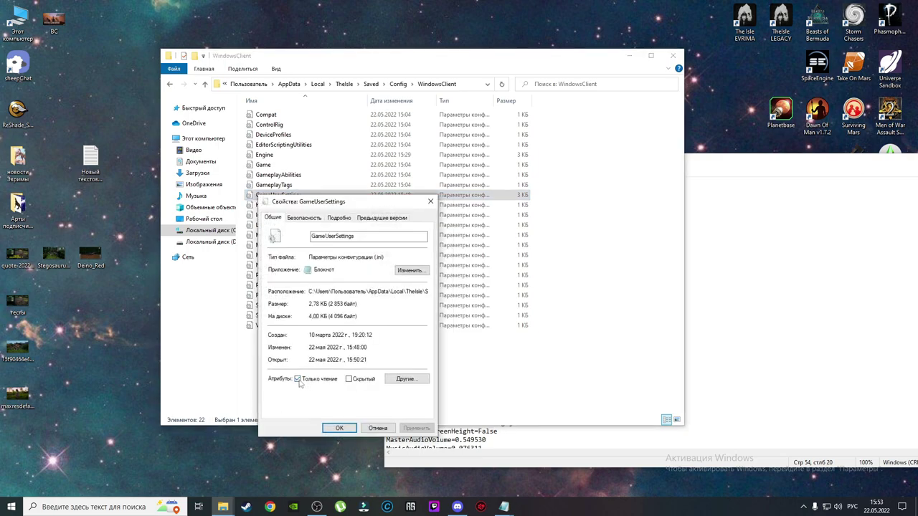
left_click(298, 380)
left_click(415, 428)
left_click(341, 428)
- Close the edited GameUserSettings file in Notepad, saving the changes
left_click_drag(736, 167, 556, 117)
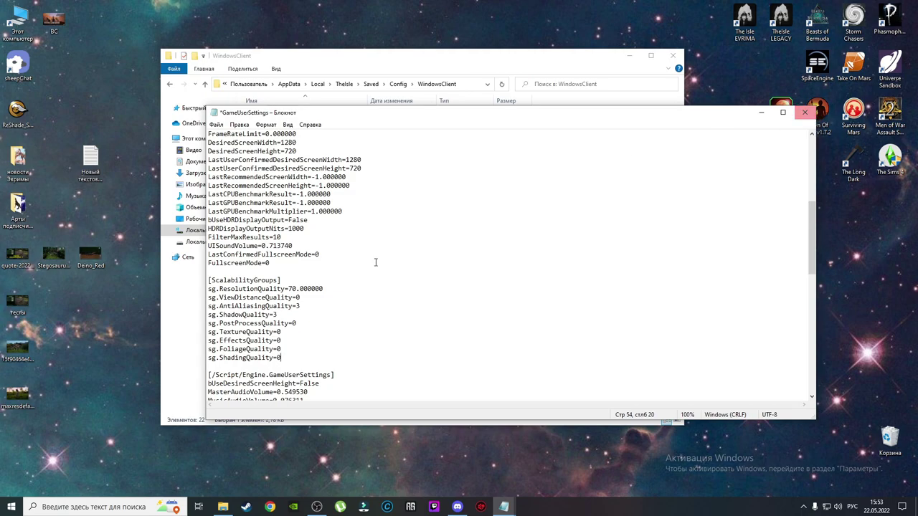
left_click(805, 115)
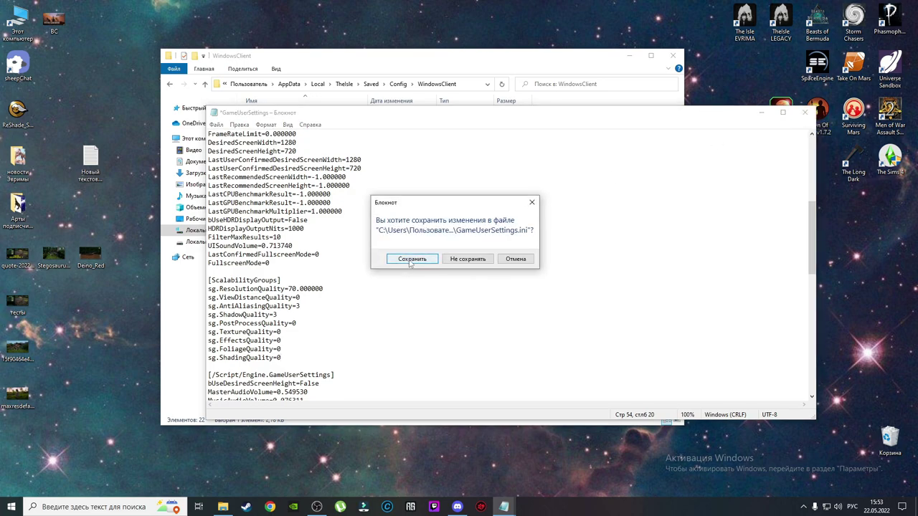
left_click(411, 259)
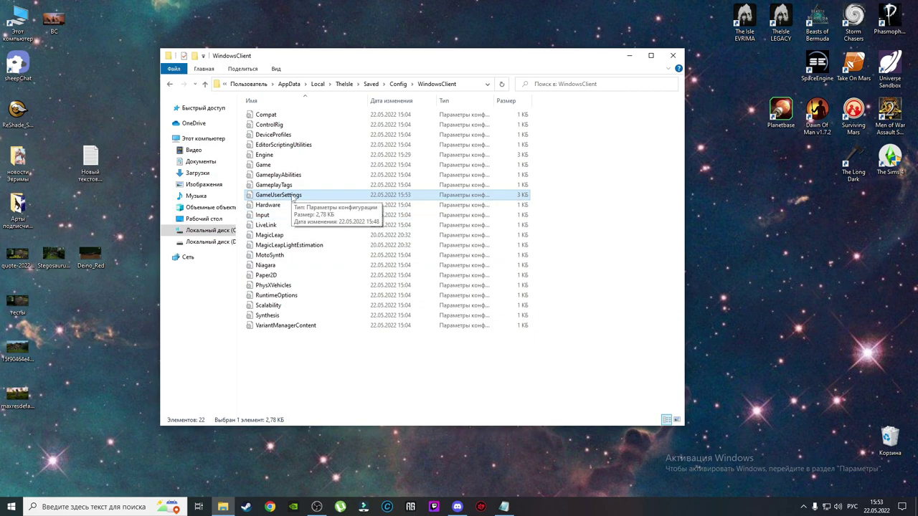
- Reopen GameUserSettings to check the saved [ScalabilityGroups] values, and close it
double_click(291, 199)
scroll(281, 246, "down", 6)
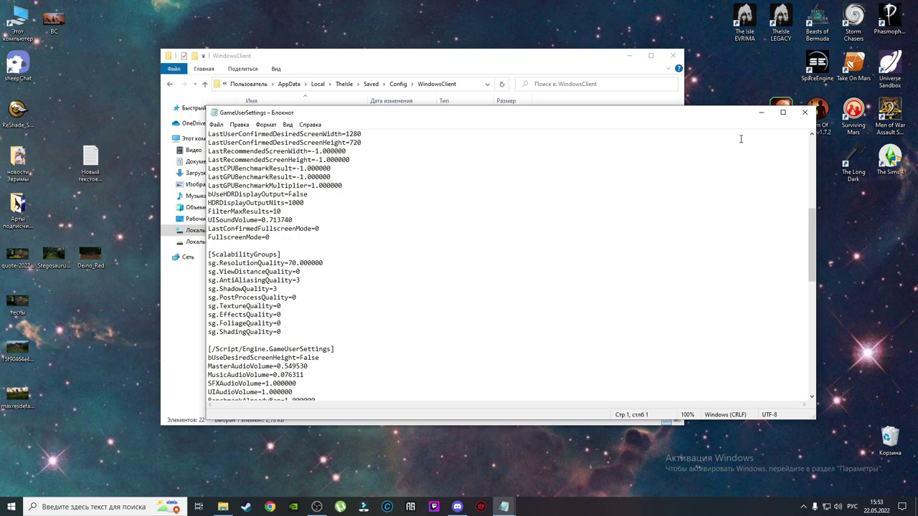
left_click(804, 112)
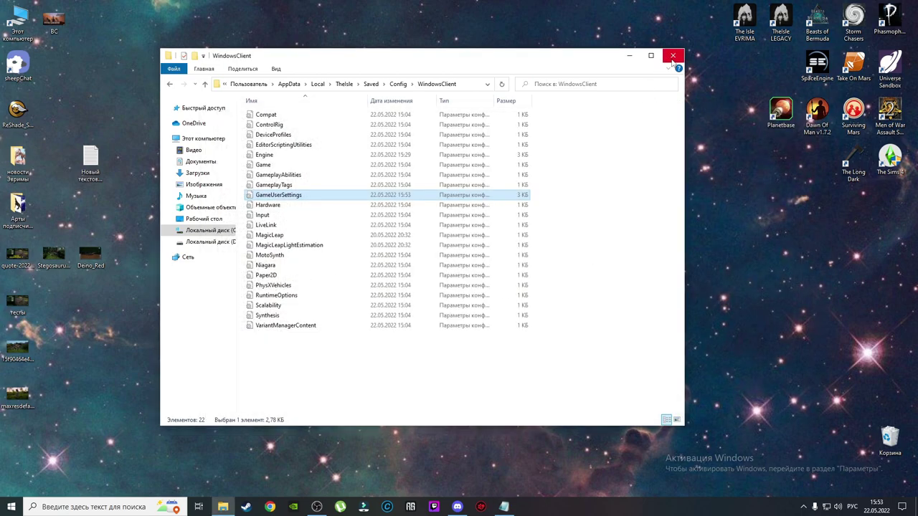